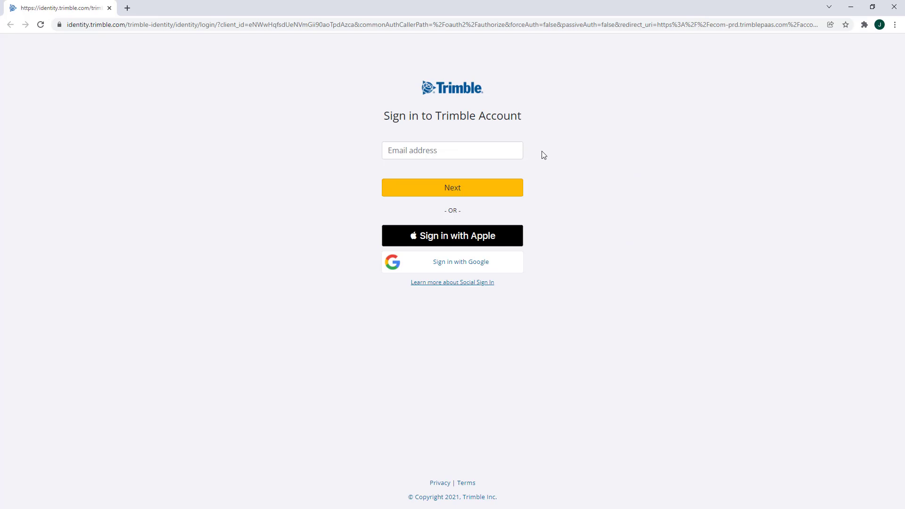
Submit the account email, then the password, to sign in to Trimble Account
{"action": "left_click", "coordinate": [472, 189]}
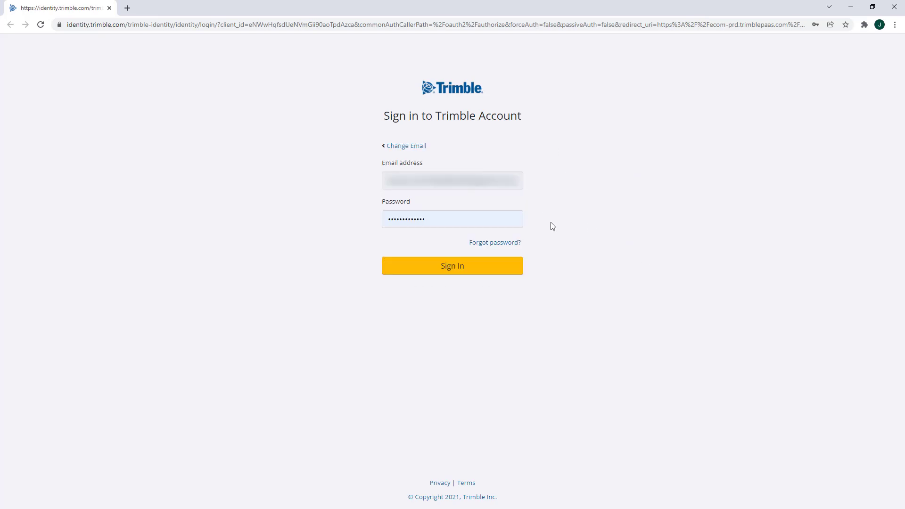
{"action": "left_click", "coordinate": [500, 270]}
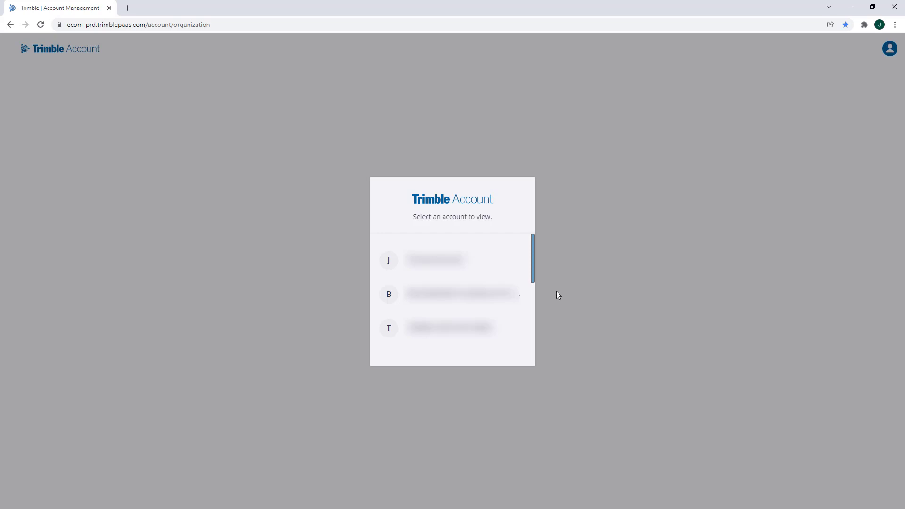
Choose the organisation account and check the account switcher list without switching
{"action": "left_click", "coordinate": [529, 273]}
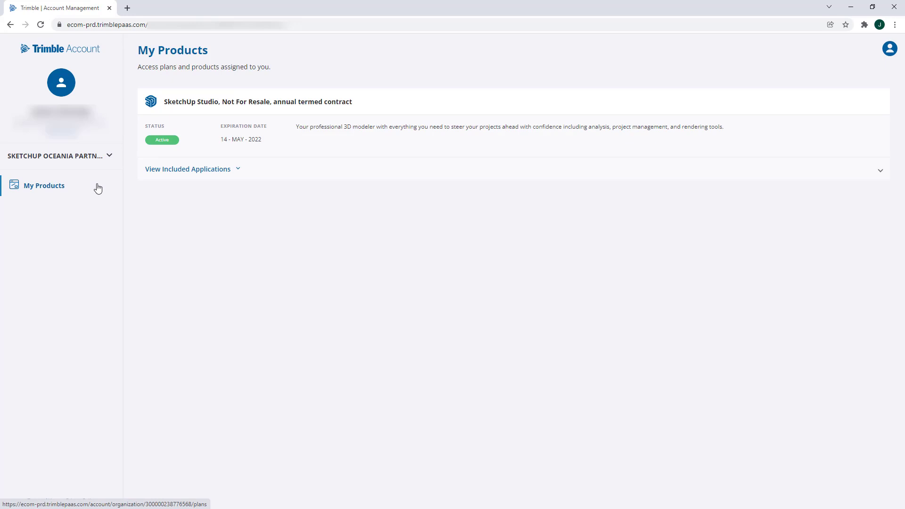
{"action": "left_click", "coordinate": [111, 156]}
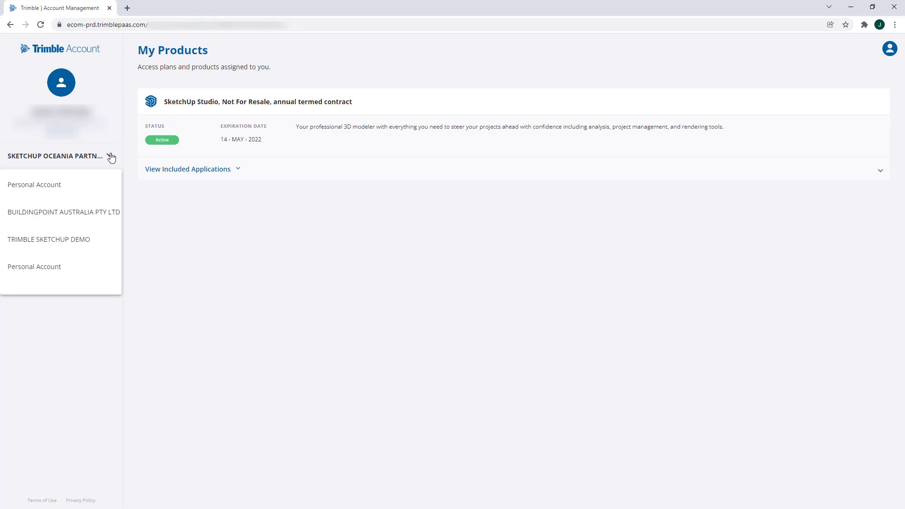
{"action": "left_click", "coordinate": [112, 156]}
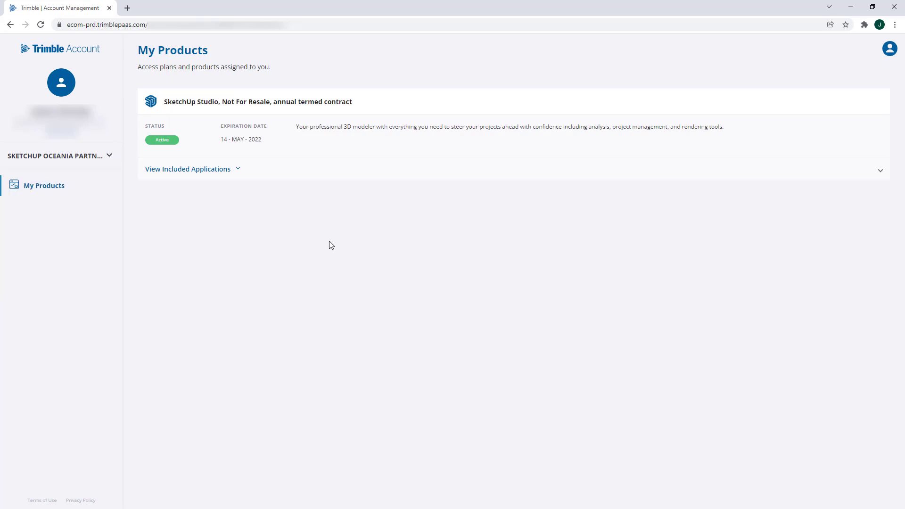
Deauthorize all SketchUp Pro devices from the plan's included applications and dismiss the success message
{"action": "left_click", "coordinate": [236, 171]}
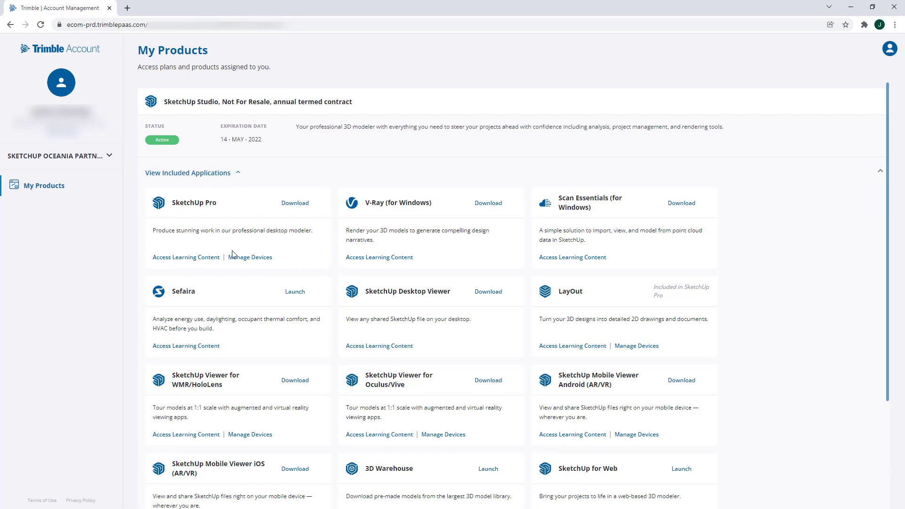
{"action": "left_click", "coordinate": [259, 260]}
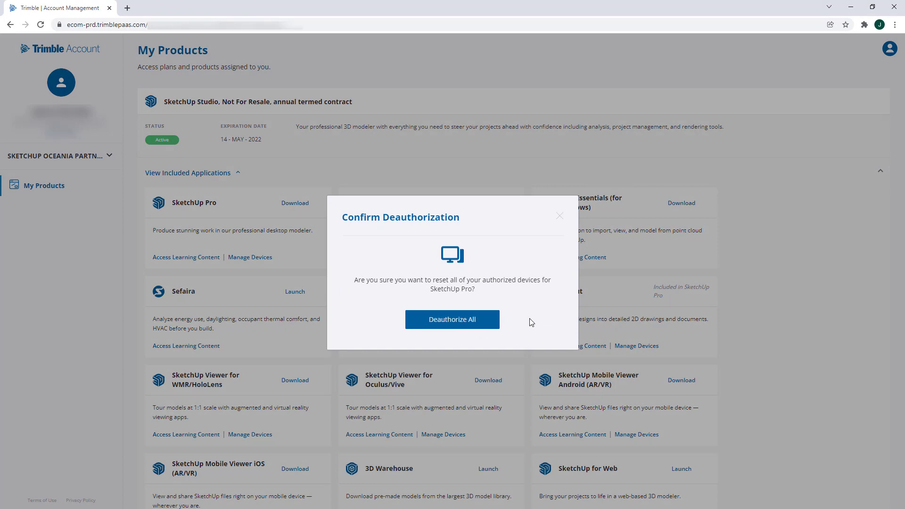
{"action": "left_click", "coordinate": [474, 324]}
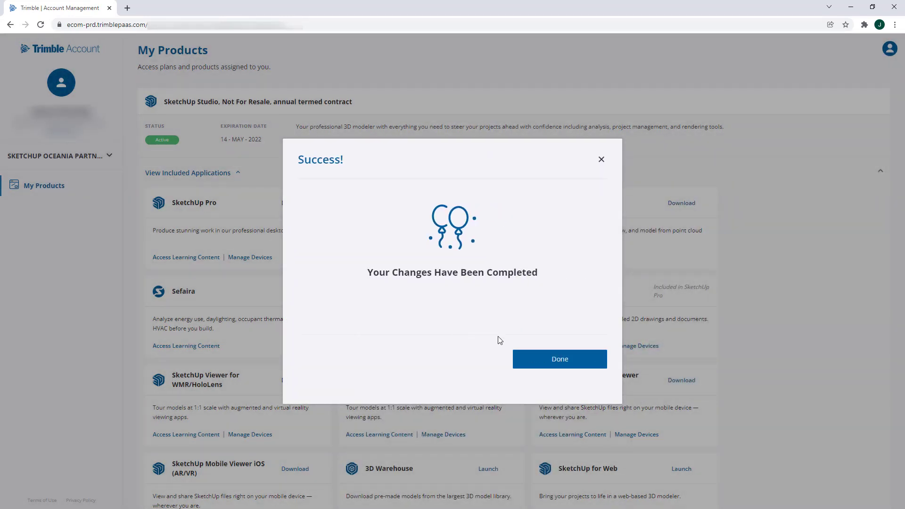
{"action": "left_click", "coordinate": [561, 362]}
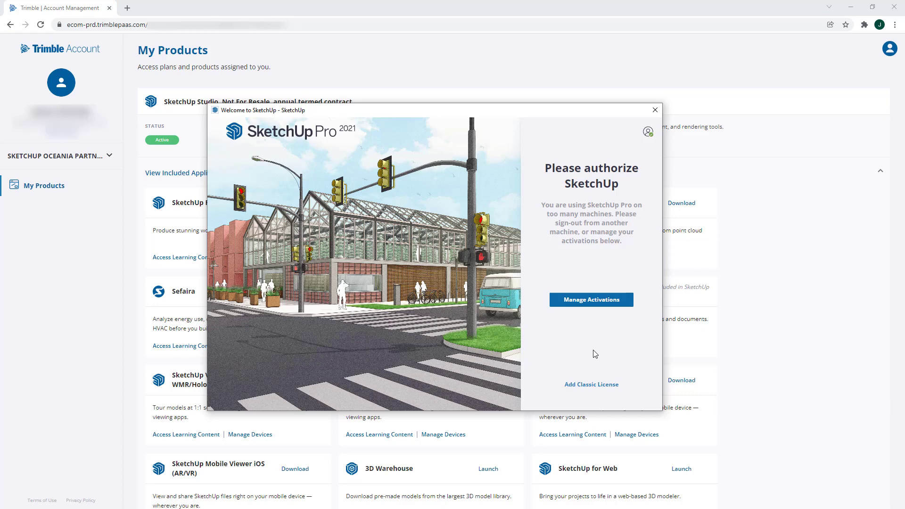
Close the outdated 'Please authorize SketchUp' window
{"action": "left_click", "coordinate": [655, 111]}
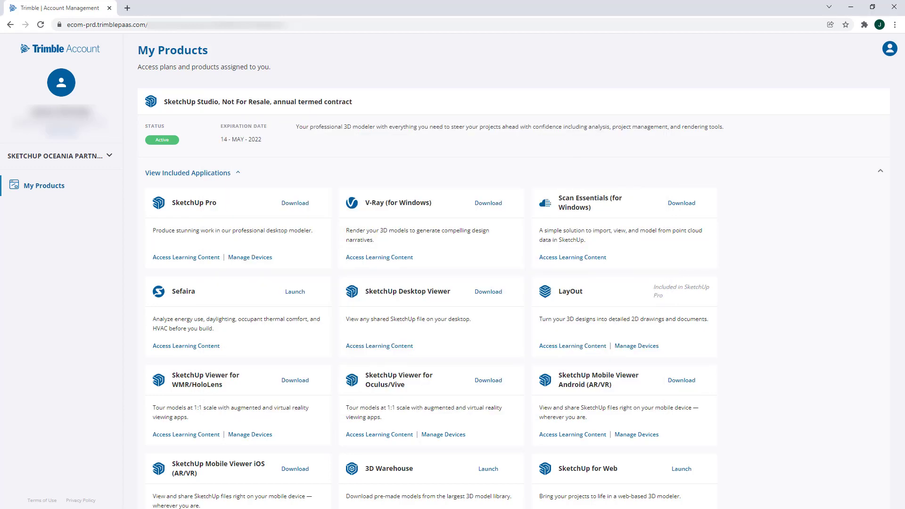